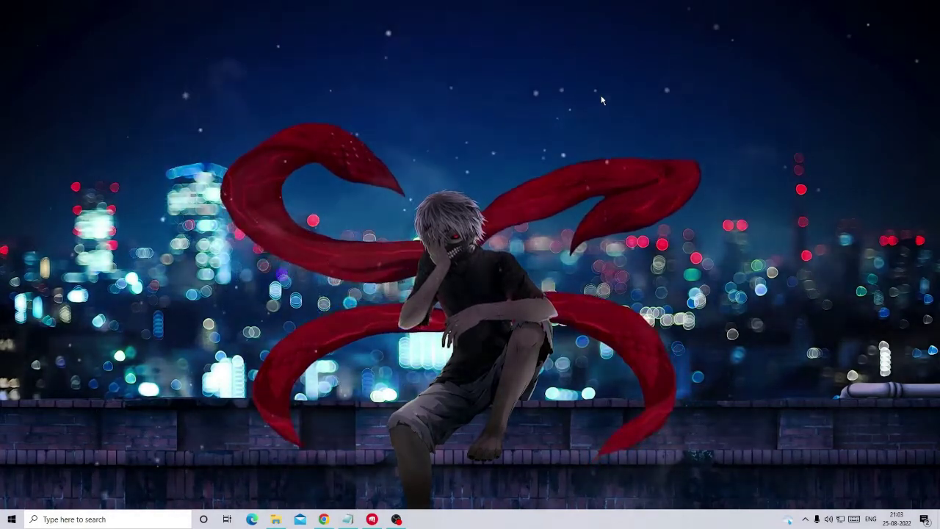
- Find the Bluetooth and other devices settings, turn Bluetooth off and back on, and close the settings window
left_click(111, 519)
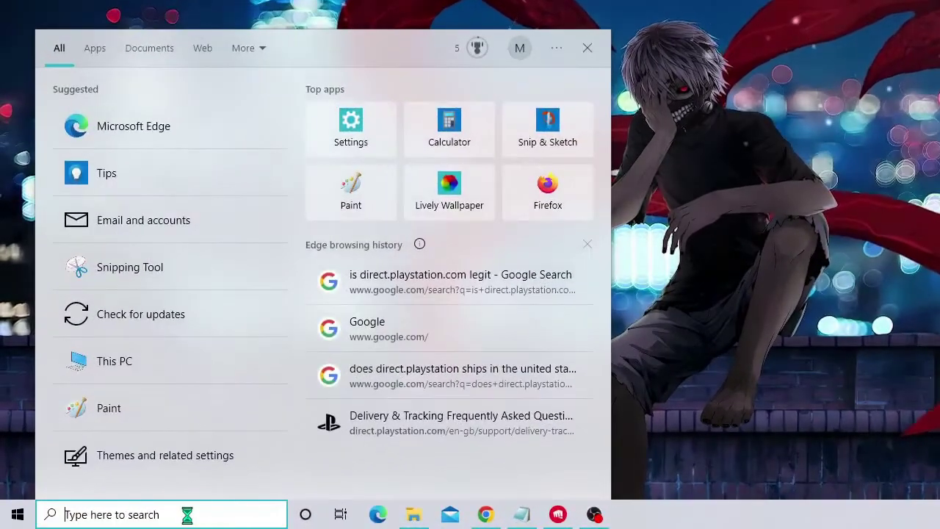
type("bl;uetoot")
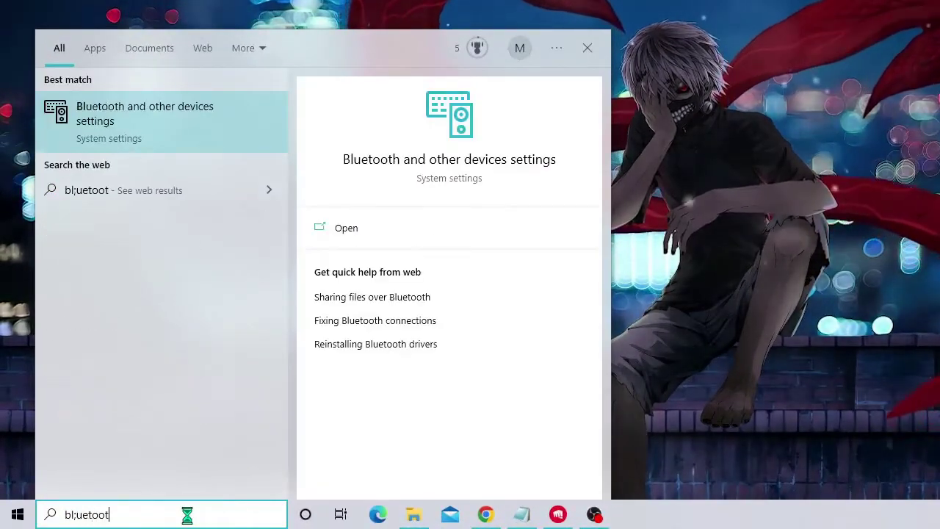
type("h")
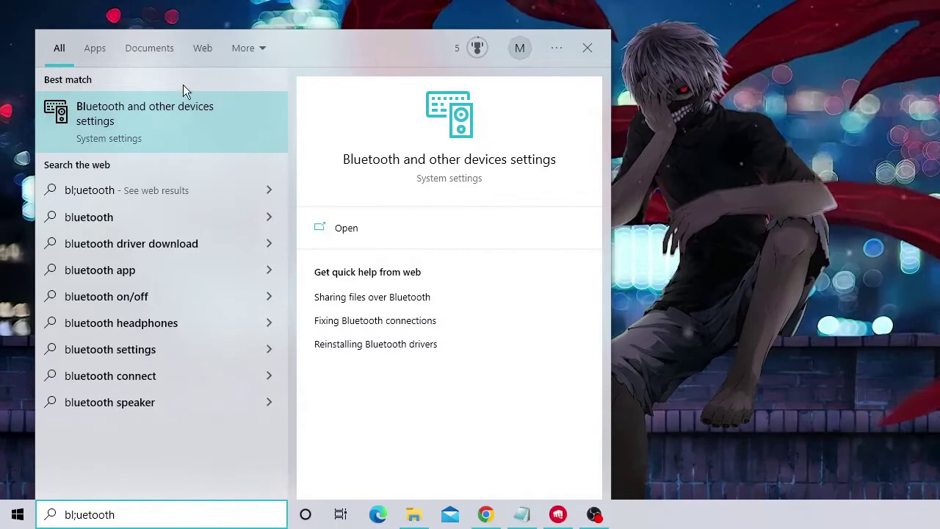
left_click(198, 112)
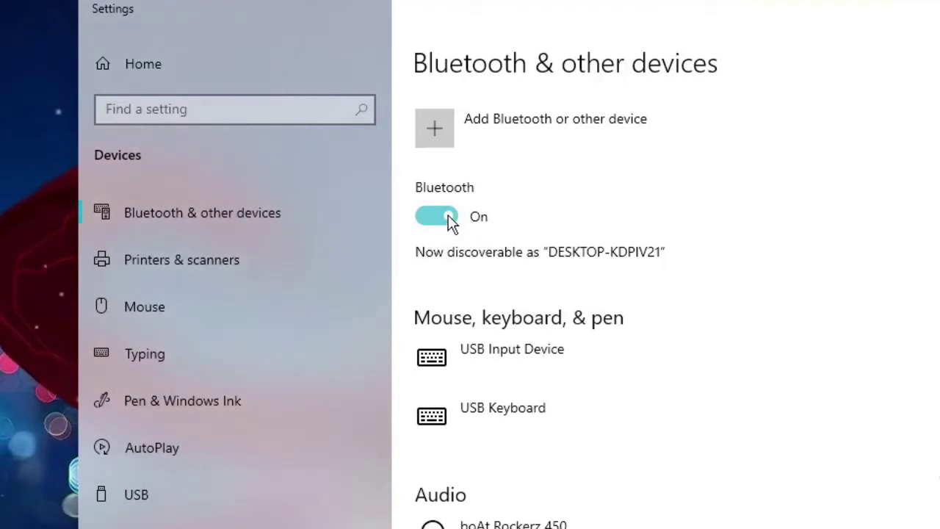
left_click(446, 217)
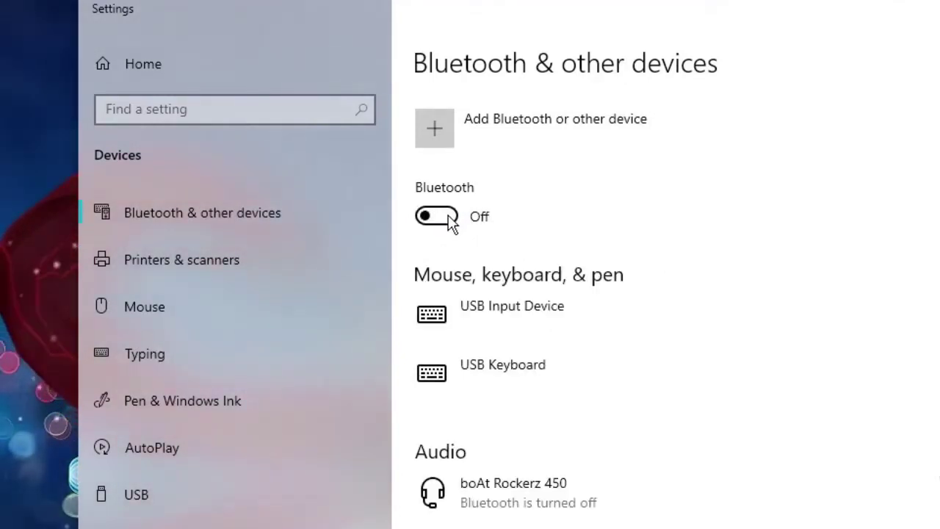
left_click(448, 217)
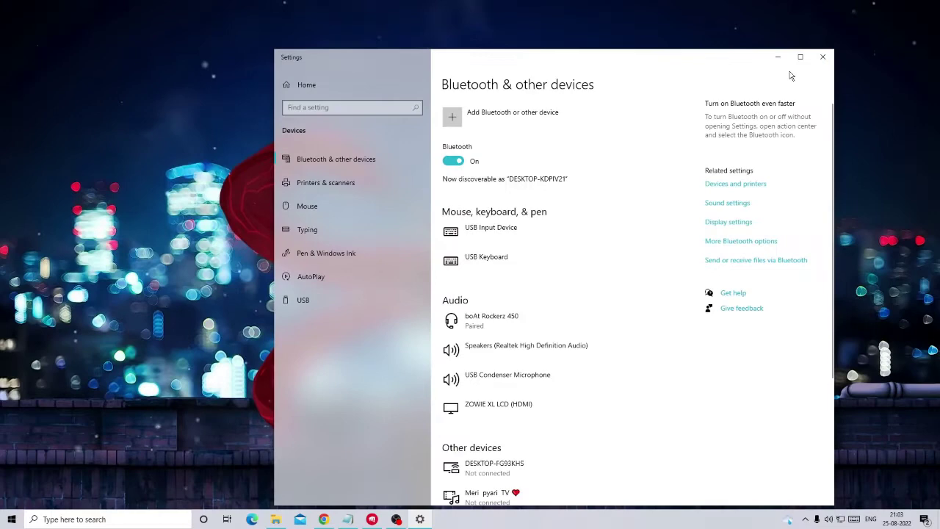
left_click(824, 60)
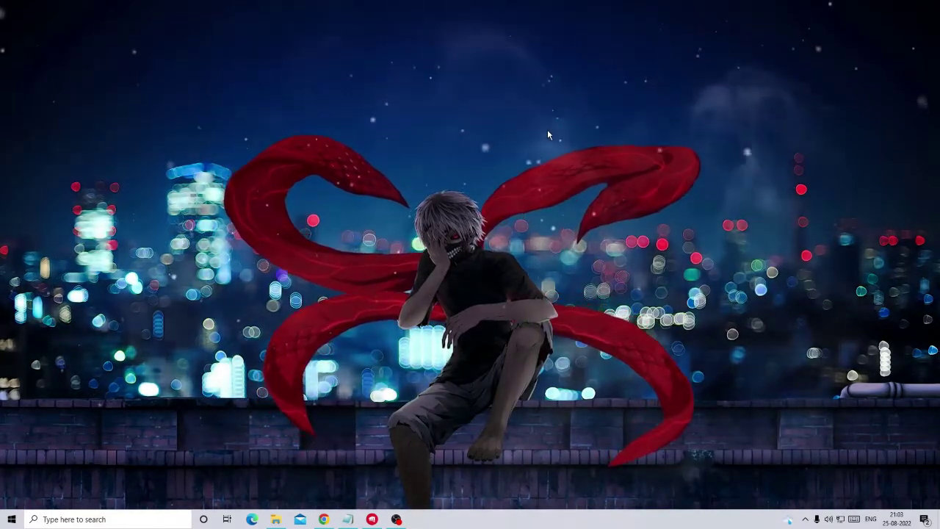
- Run the Bluetooth troubleshooter from the additional troubleshooters in the Troubleshoot settings, and close it and the settings window when finished
left_click(138, 519)
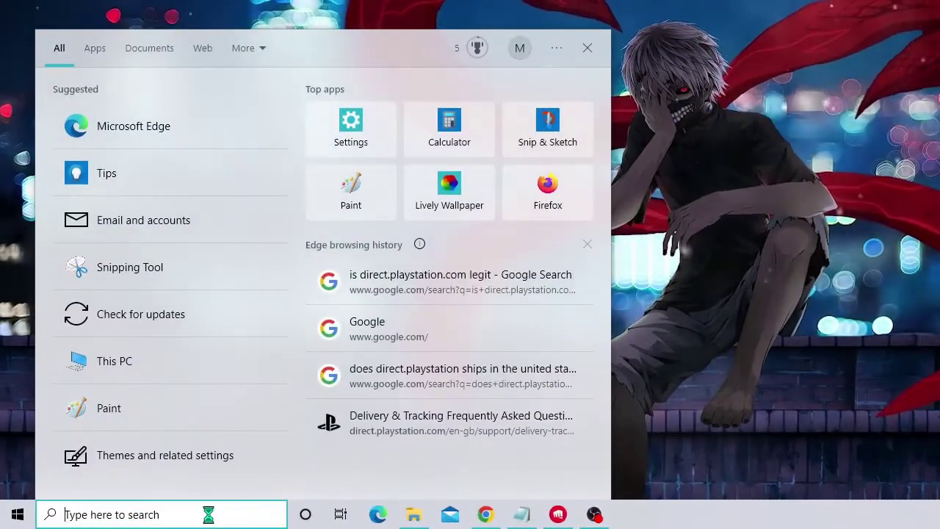
type("troublesh")
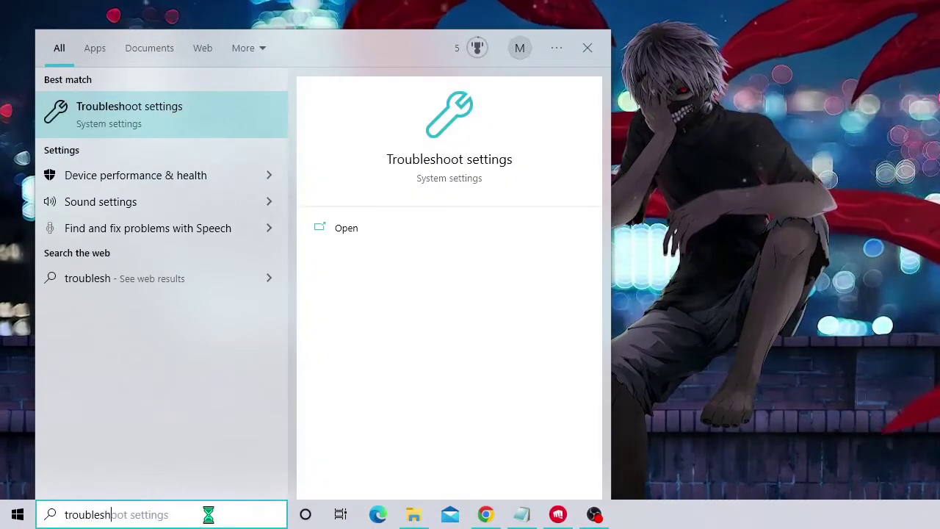
left_click(164, 116)
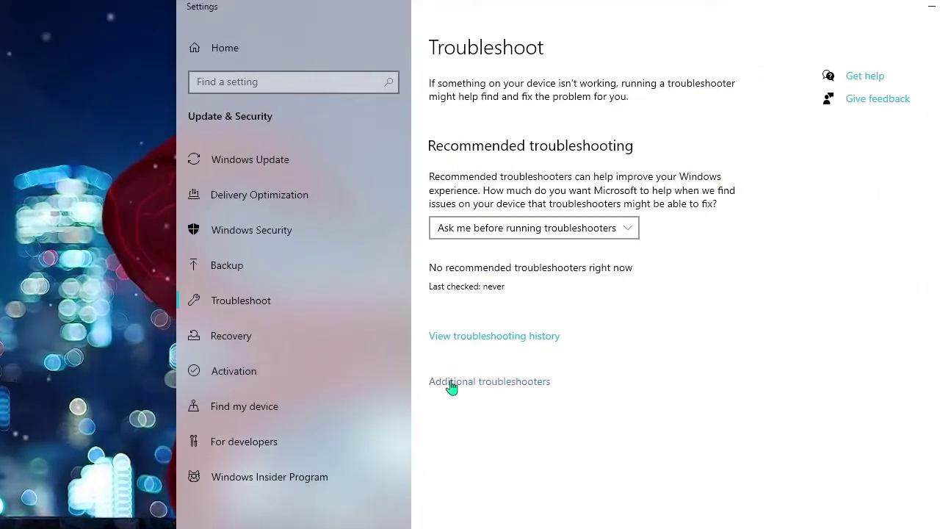
left_click(508, 387)
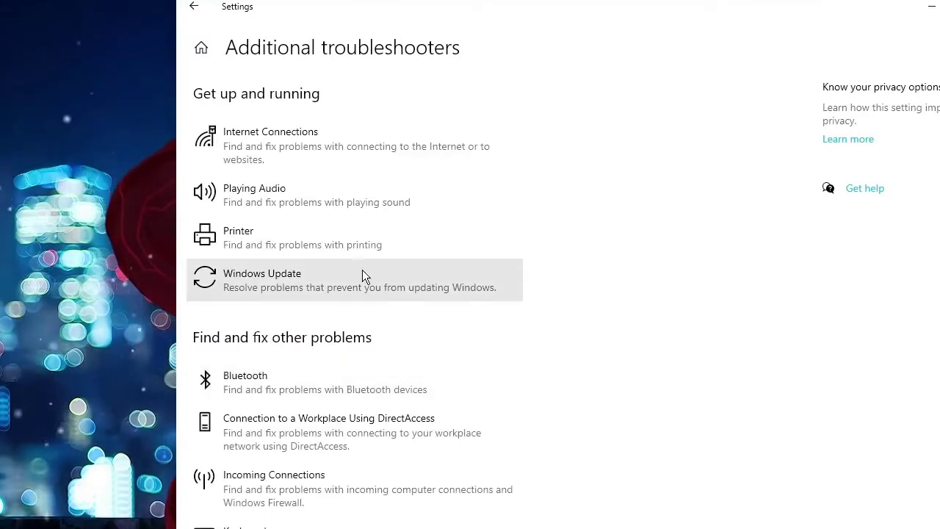
scroll(328, 210, "down", 3)
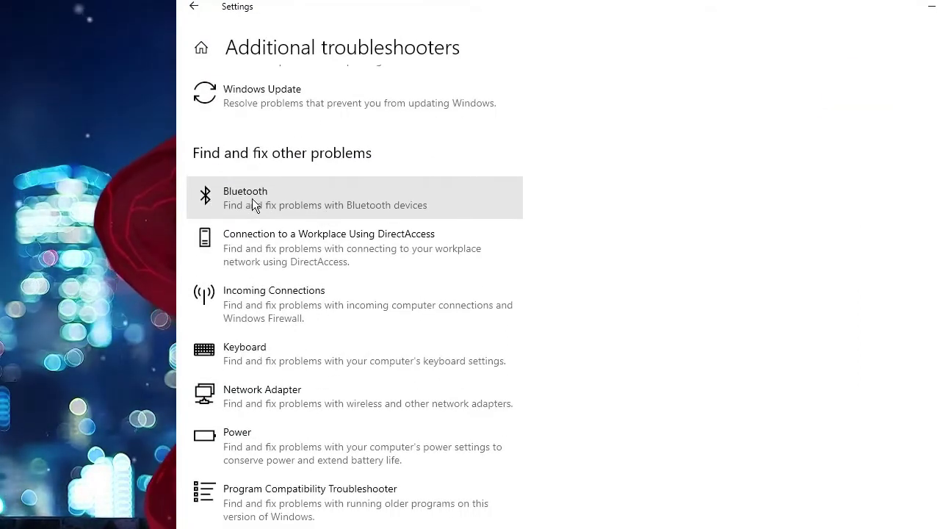
left_click(299, 200)
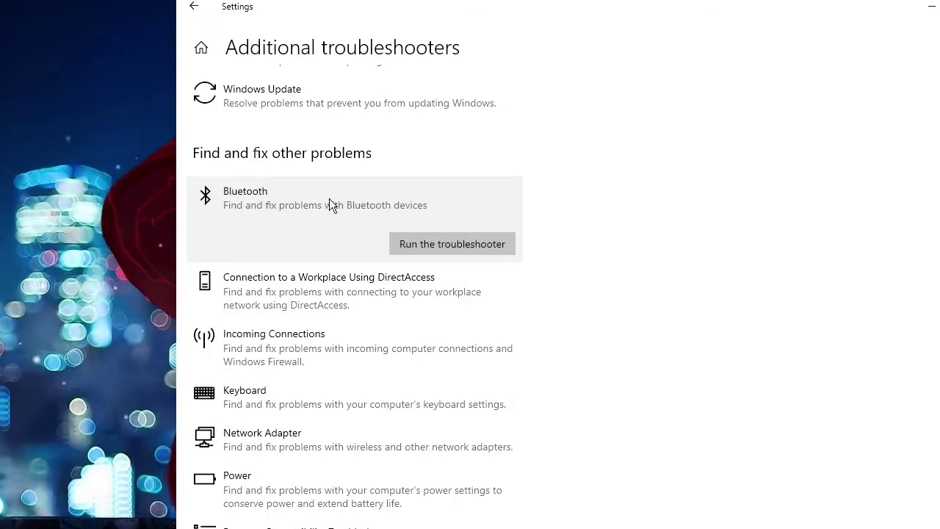
left_click(468, 243)
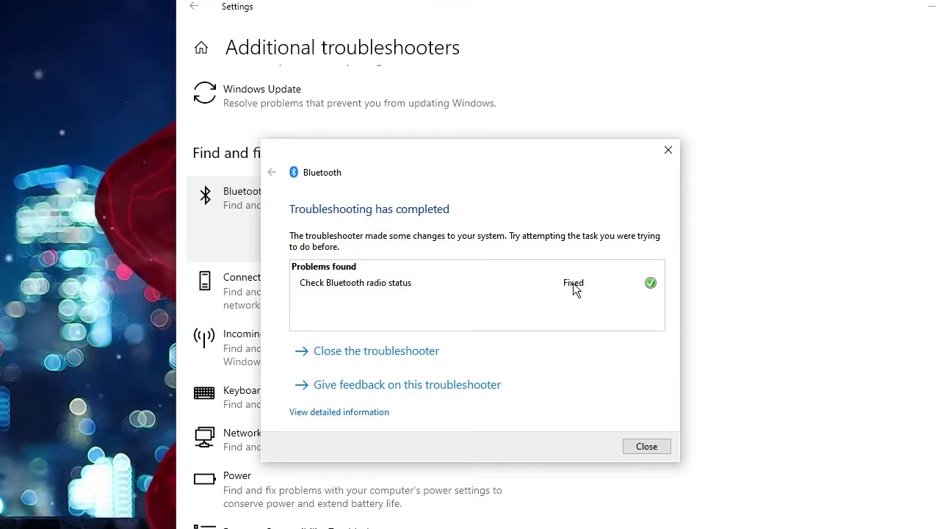
left_click(647, 447)
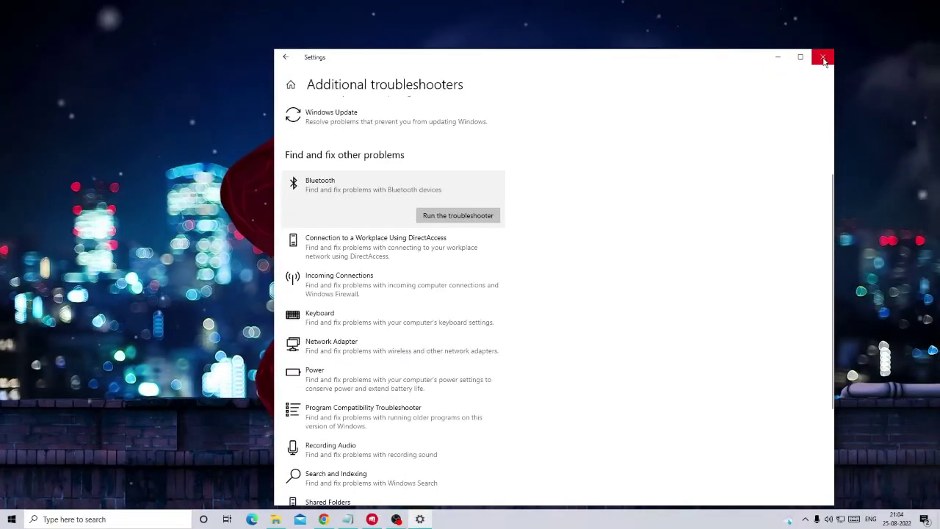
left_click(823, 64)
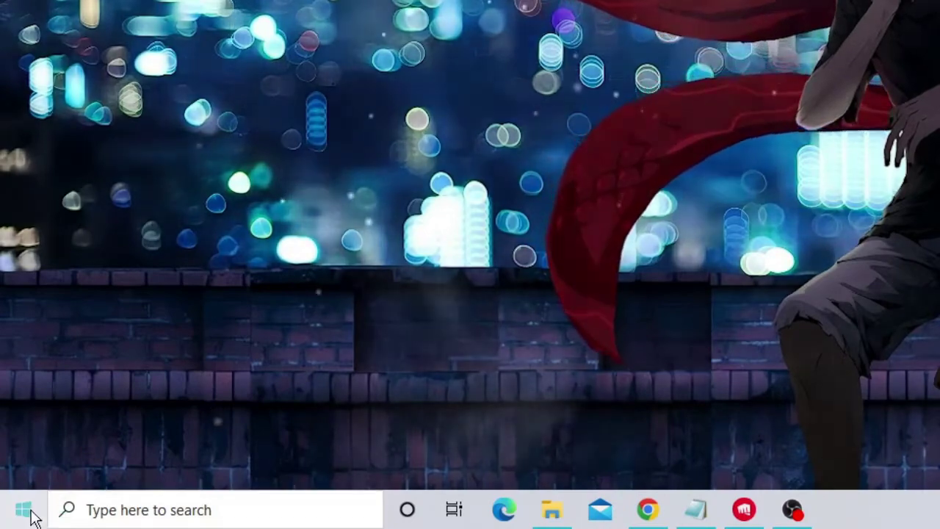
- Open Device Manager and expand the Bluetooth category
right_click(29, 514)
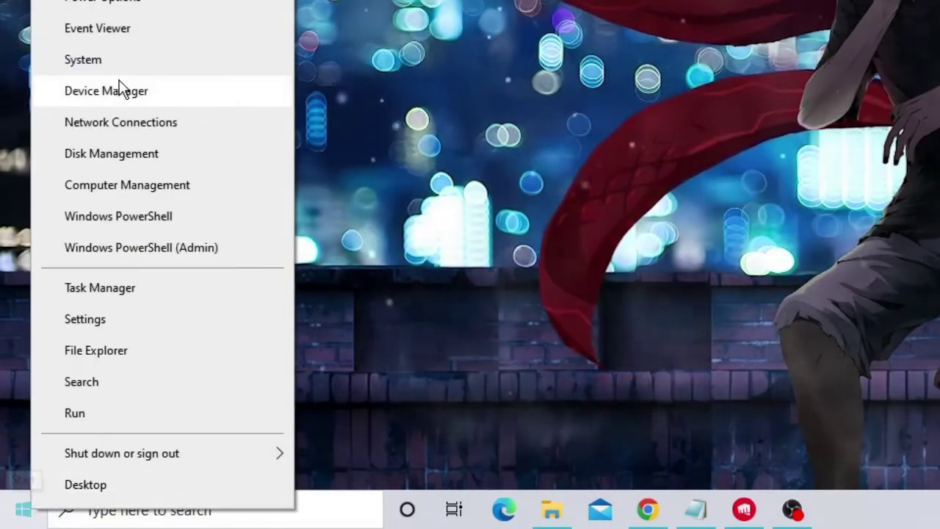
left_click(156, 94)
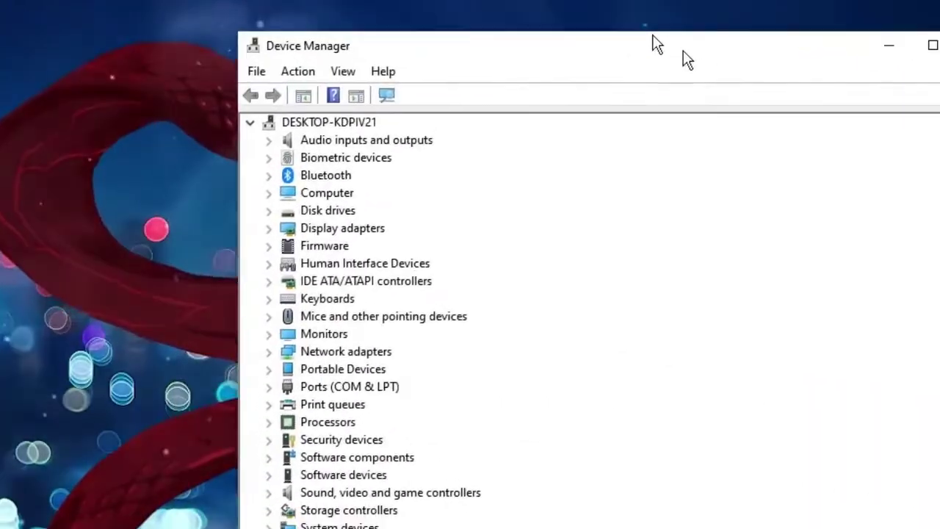
double_click(289, 155)
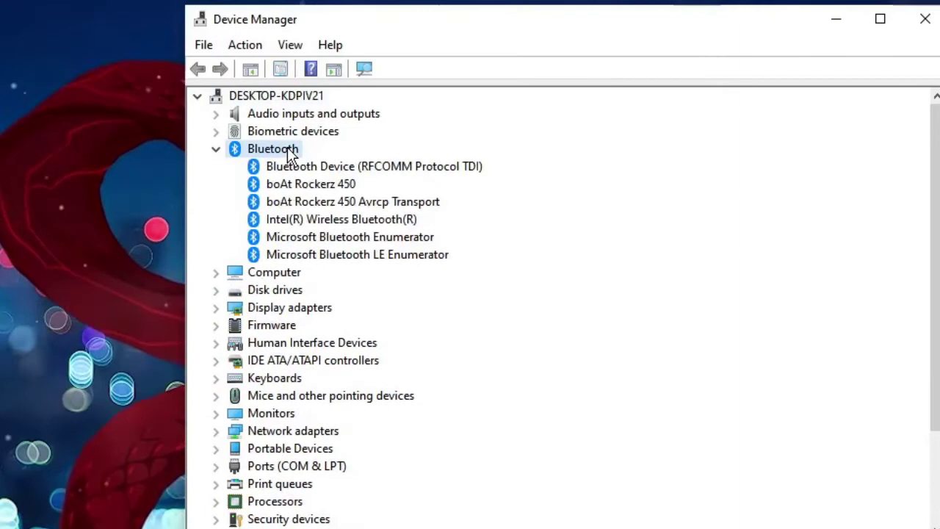
- Examine the general status, driver, details and events in the properties of Bluetooth Device (RFCOMM Protocol TDI), and close them
left_click(308, 170)
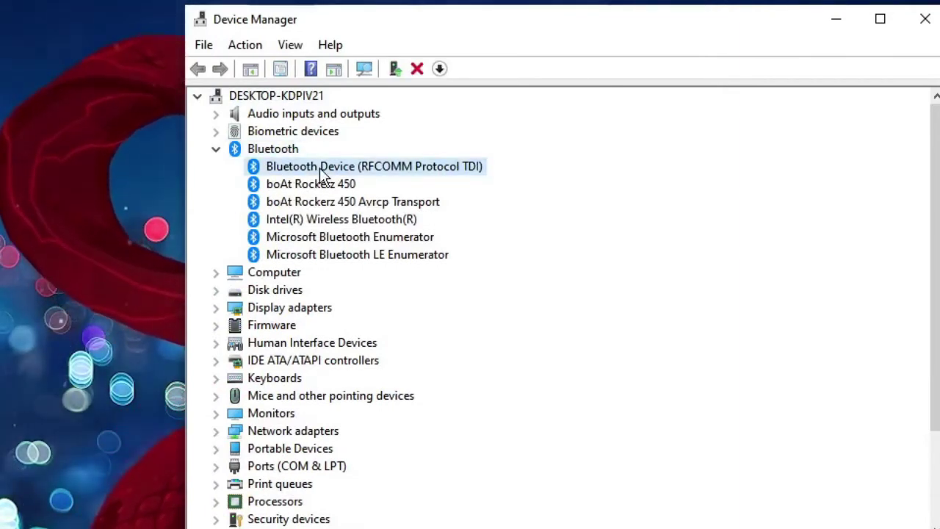
right_click(378, 174)
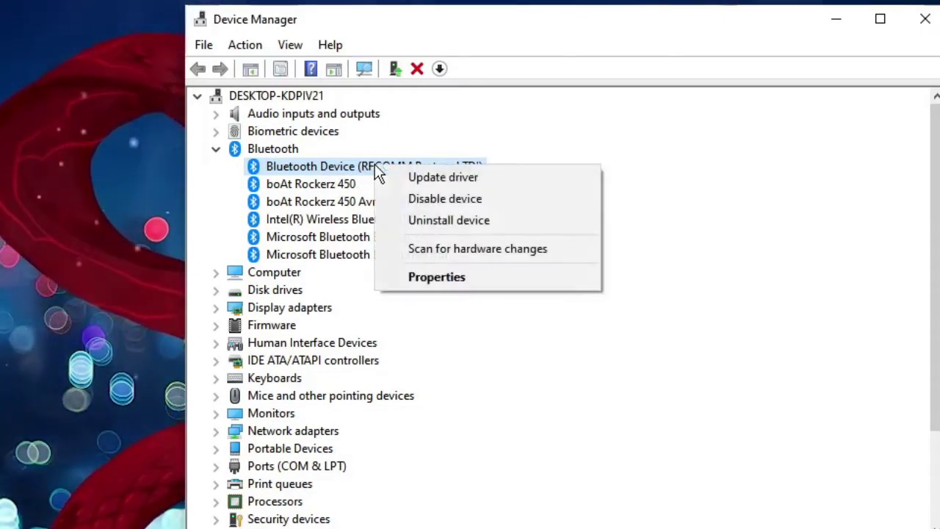
left_click(438, 276)
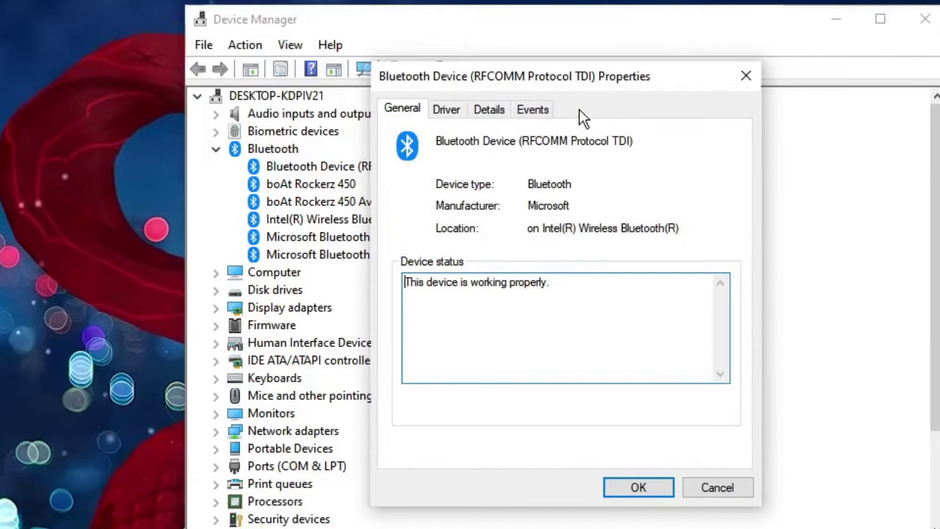
left_click(448, 109)
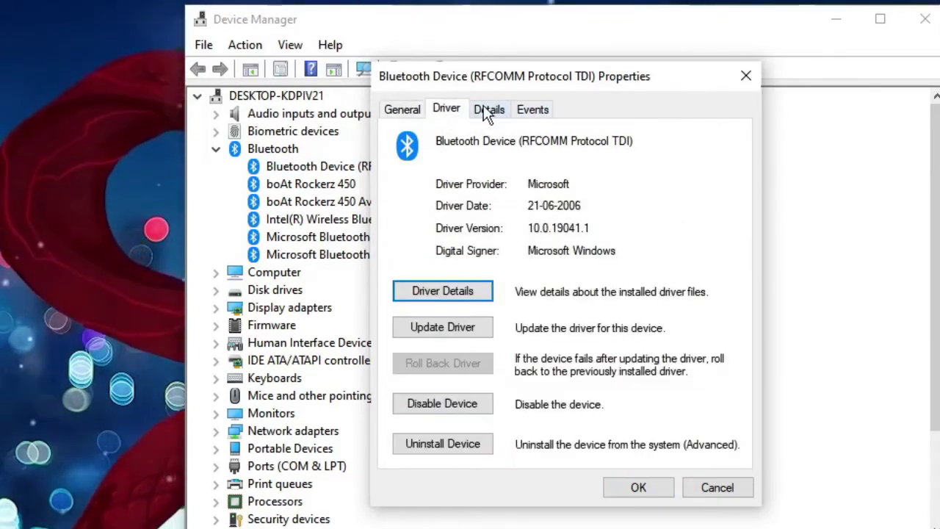
left_click(416, 113)
left_click(447, 111)
left_click(482, 110)
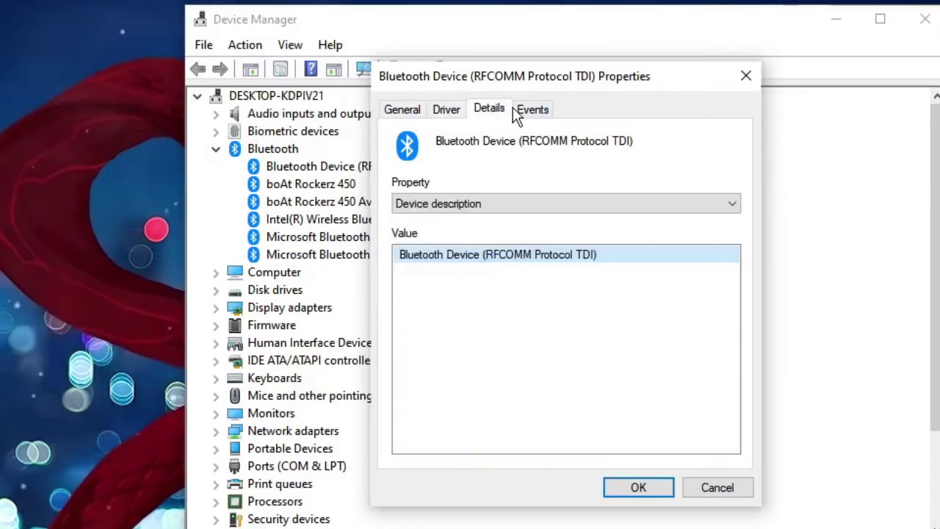
left_click(523, 111)
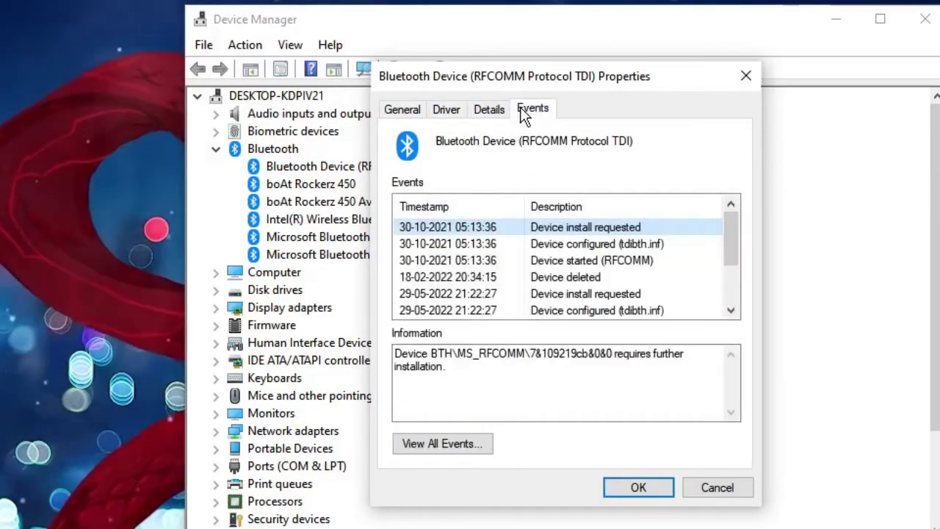
left_click(402, 110)
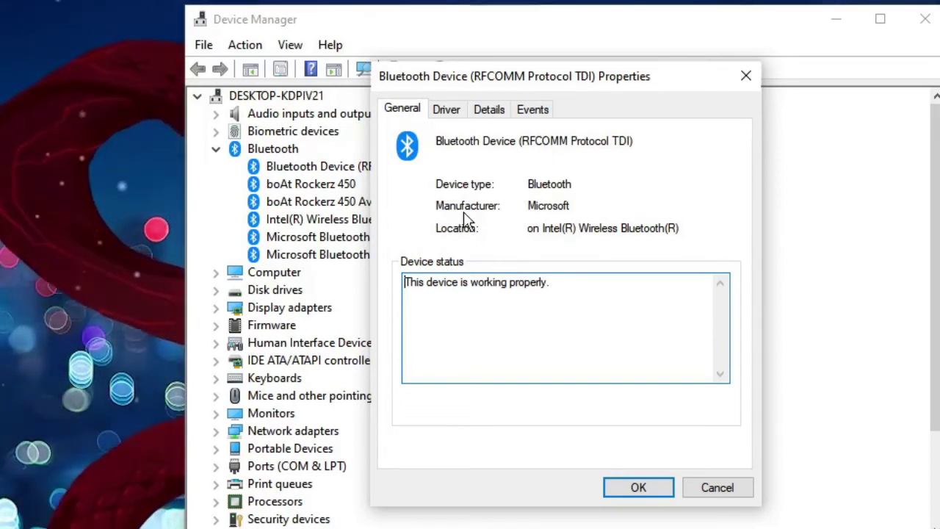
left_click(638, 488)
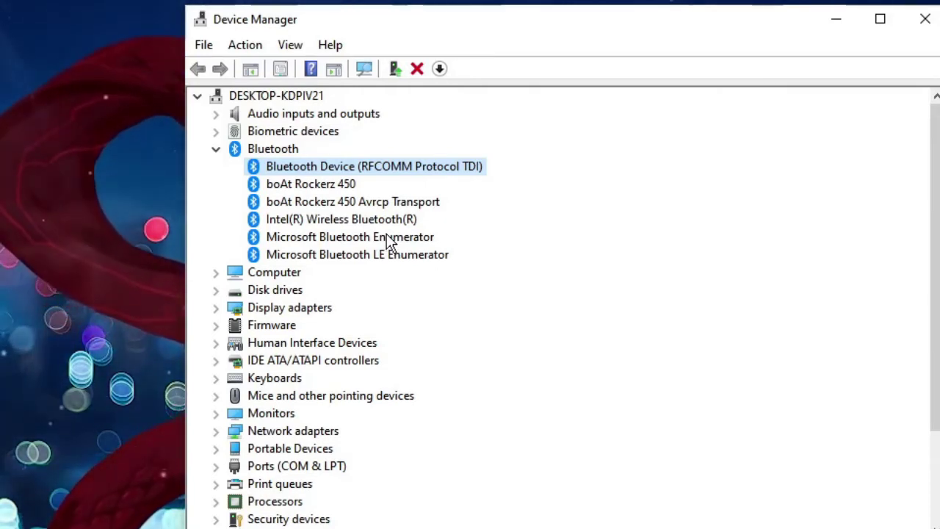
- Uninstall Bluetooth Device (RFCOMM Protocol TDI) and scan for hardware changes to reinstall it
right_click(336, 166)
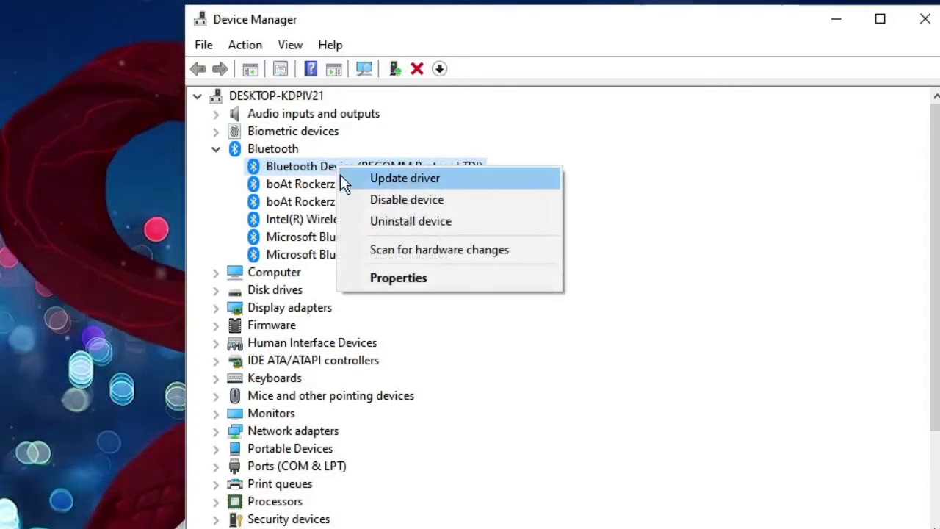
left_click(427, 221)
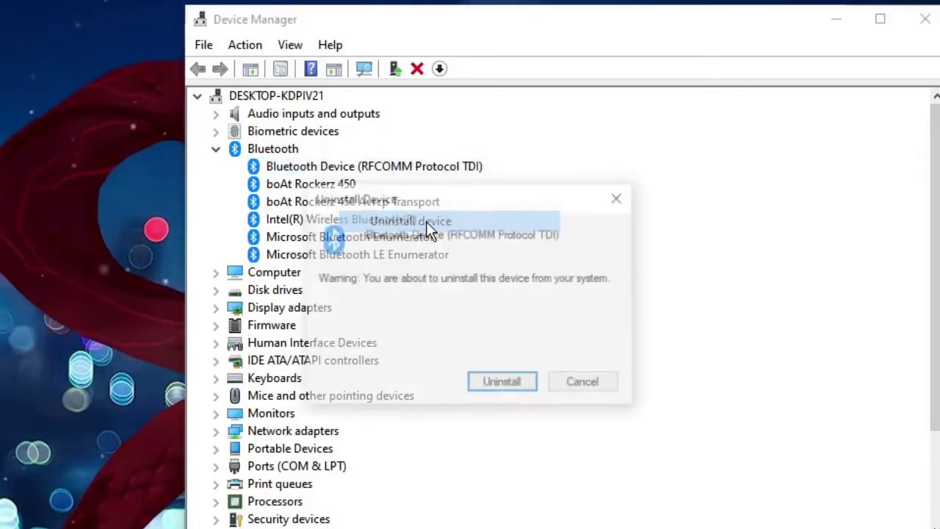
left_click(506, 385)
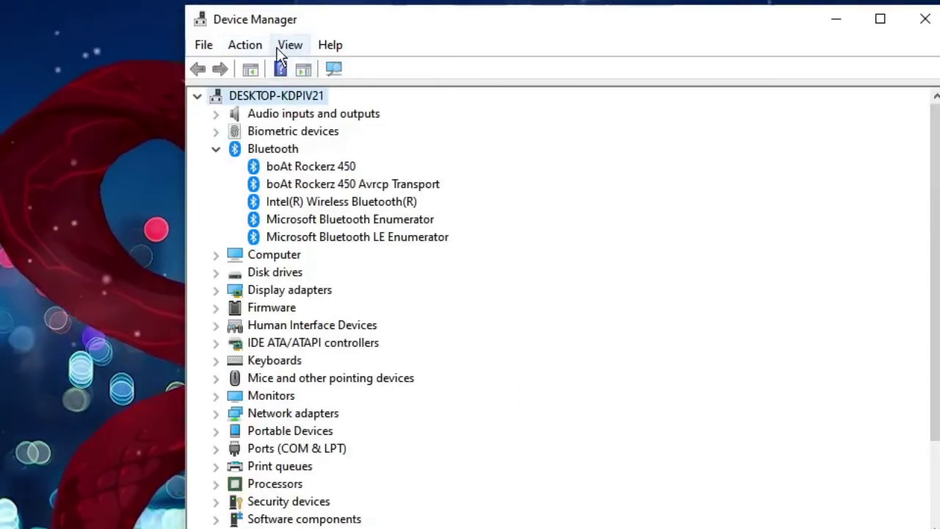
left_click(250, 48)
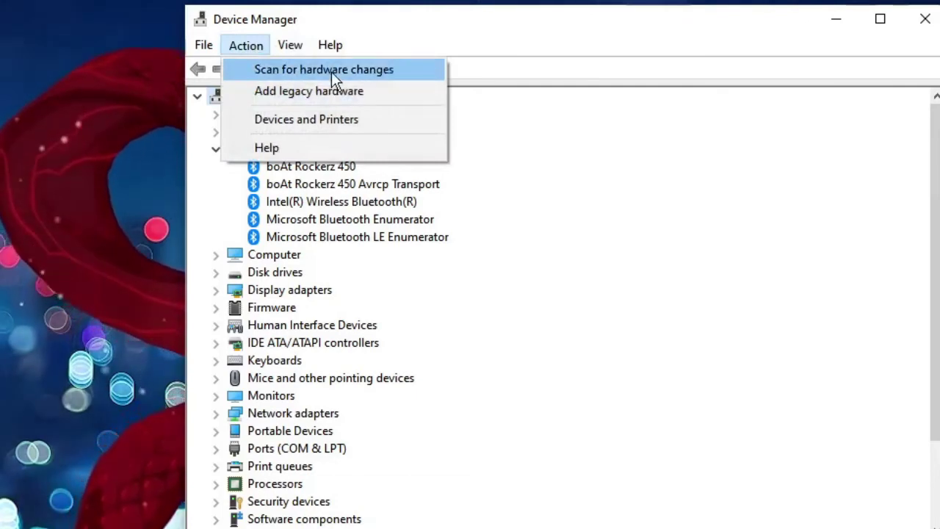
left_click(354, 73)
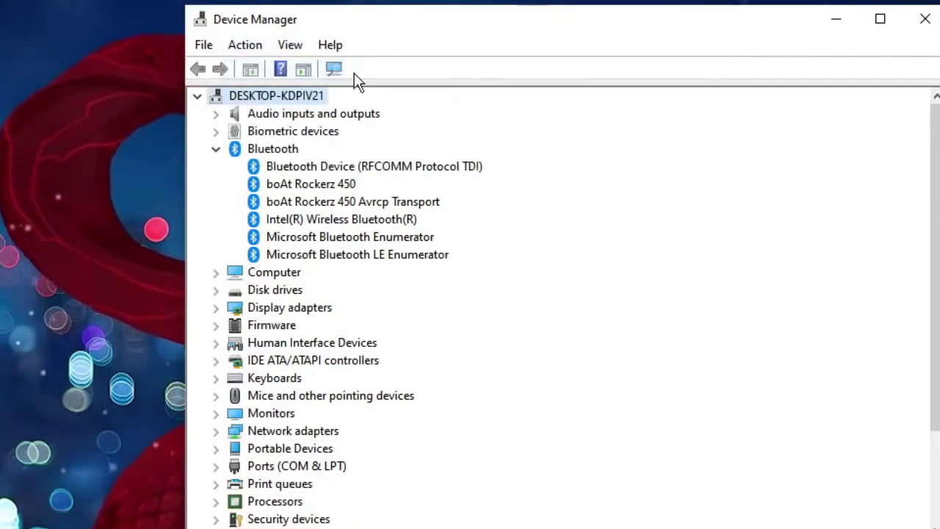